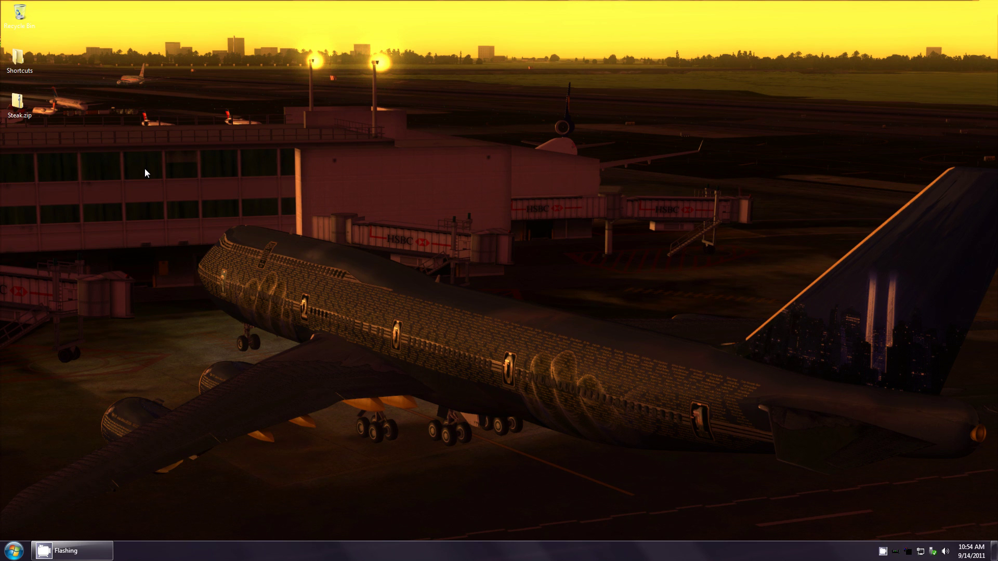
Step: Extract Steak.zip to the Steak folder on the desktop and open Steak and tators.psd in Photoshop
{"action": "left_click", "coordinate": [23, 109]}
{"action": "right_click", "coordinate": [22, 103]}
{"action": "left_click", "coordinate": [56, 125]}
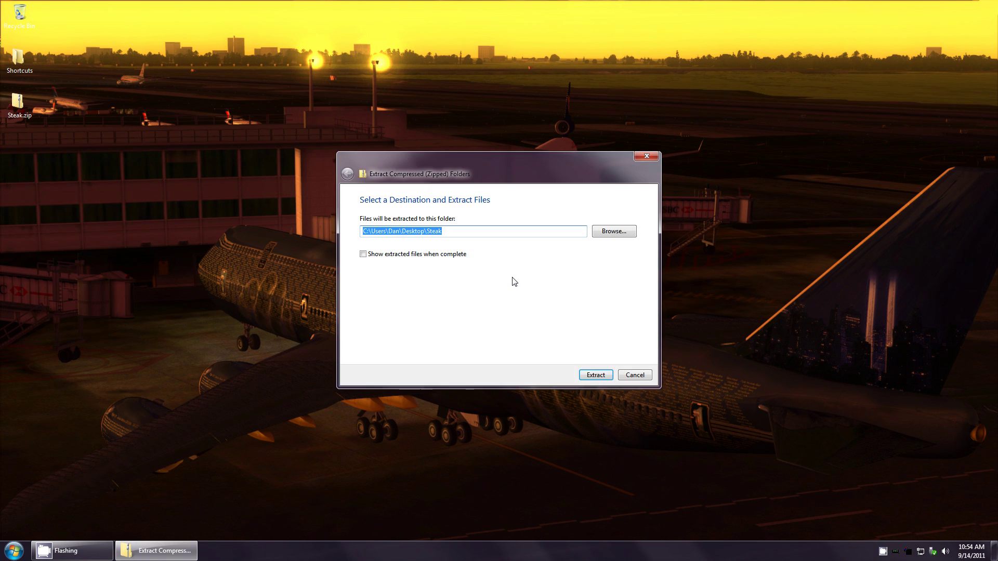
{"action": "left_click", "coordinate": [591, 377]}
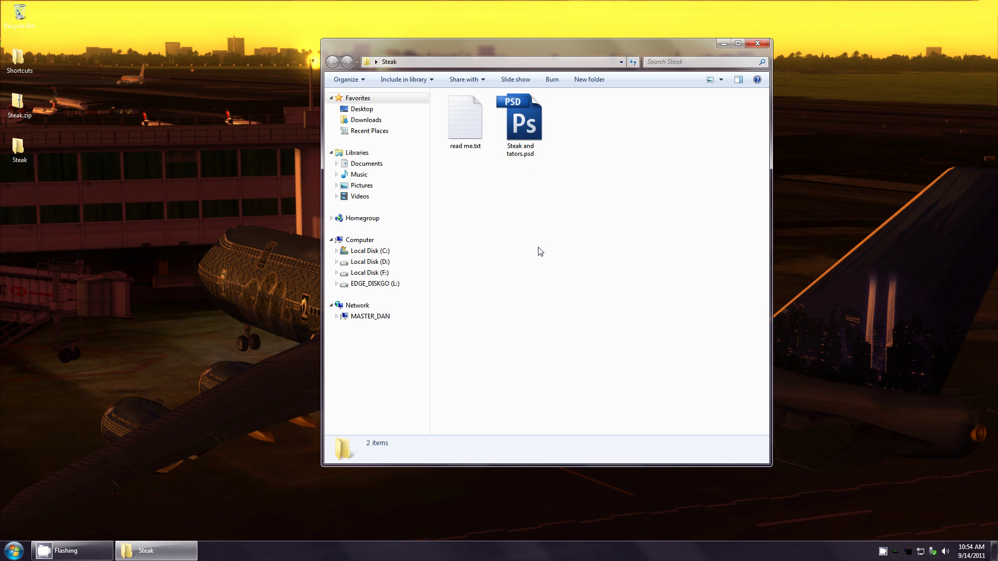
{"action": "double_click", "coordinate": [527, 123]}
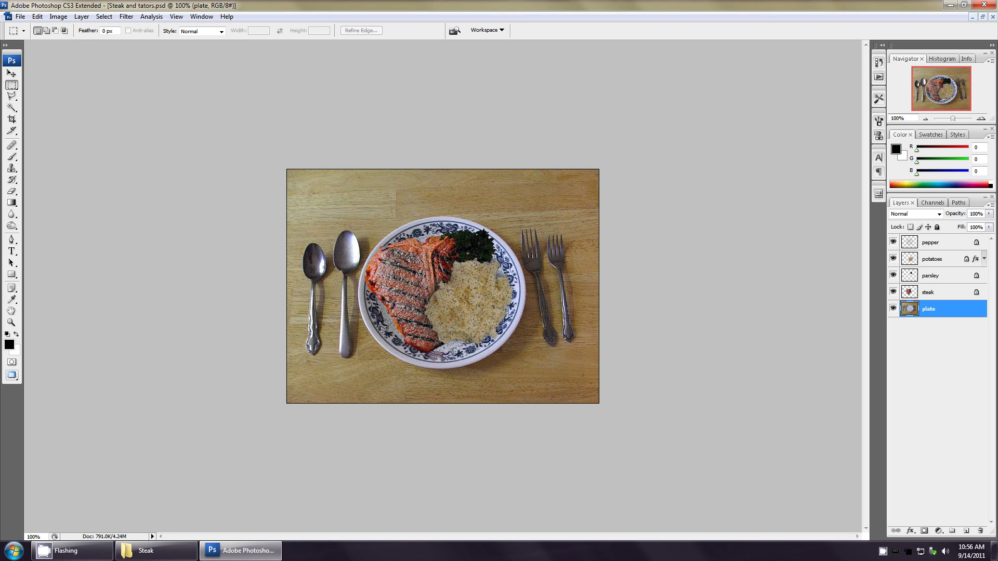
Step: Examine the pepper, potatoes, parsley, steak and plate layers one after another, with the image enlarged to 200%
{"action": "key", "text": "v"}
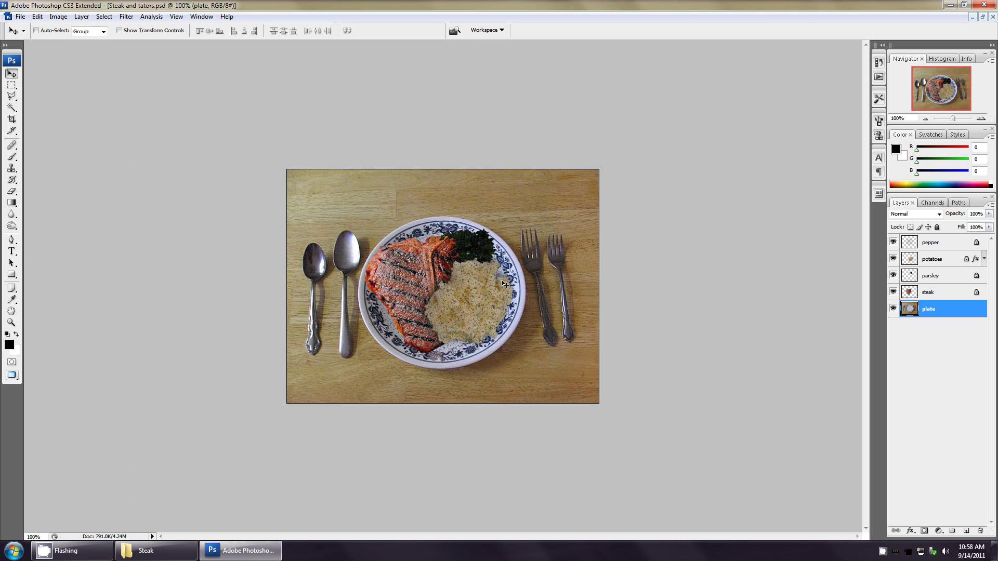
{"action": "key", "text": "ctrl+plus"}
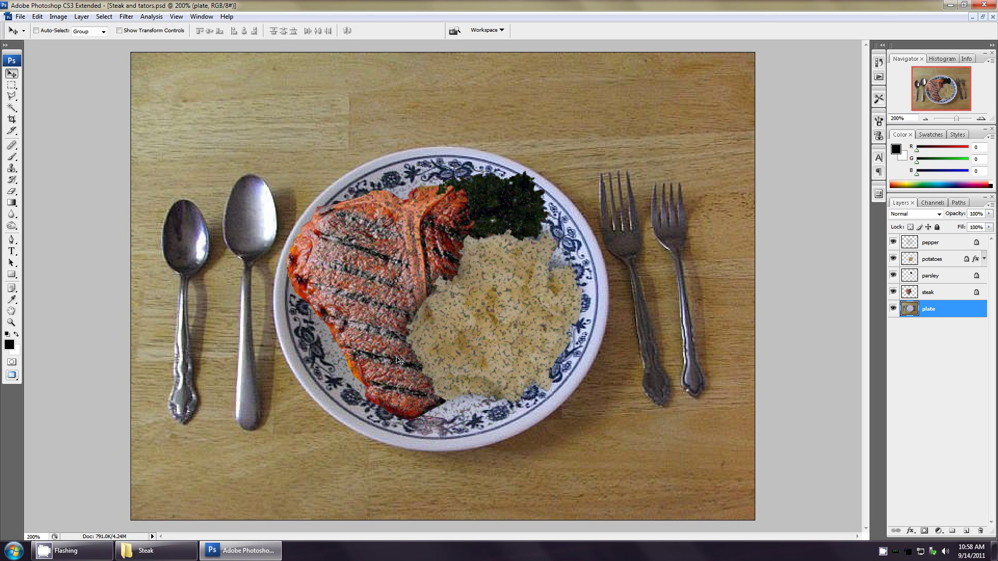
{"action": "left_click", "coordinate": [938, 242]}
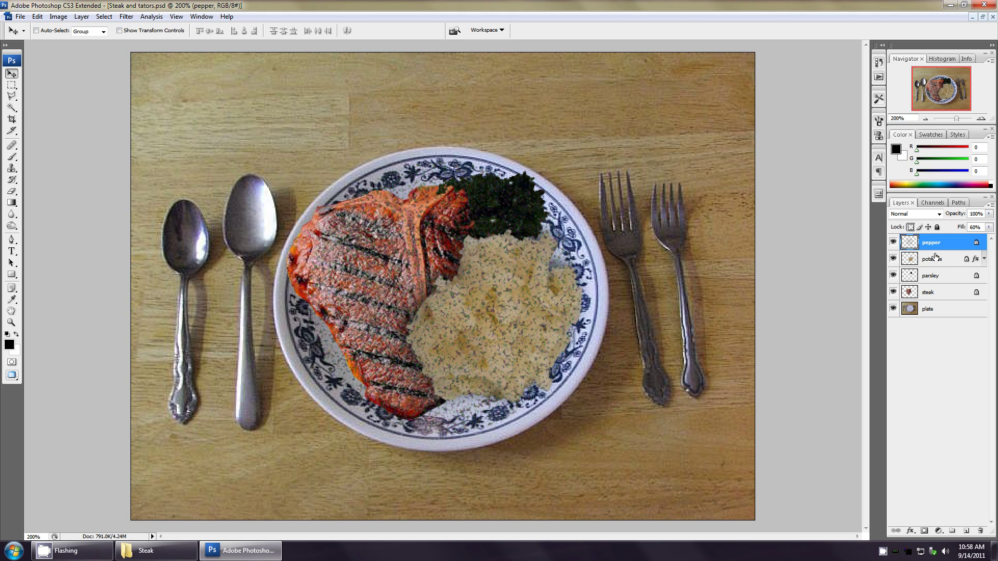
{"action": "left_click", "coordinate": [940, 258]}
{"action": "left_click", "coordinate": [940, 276]}
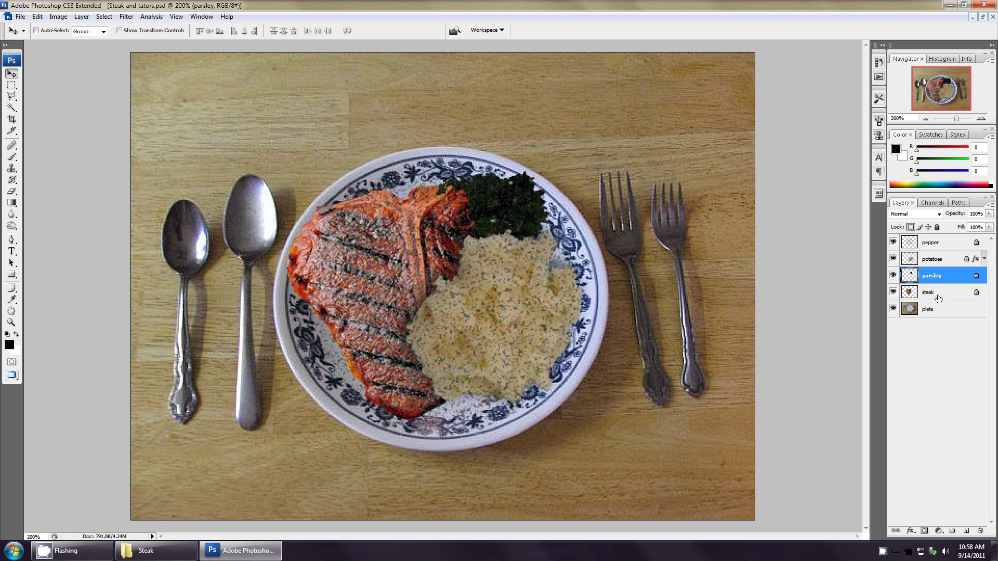
{"action": "left_click", "coordinate": [939, 296]}
{"action": "left_click", "coordinate": [935, 310]}
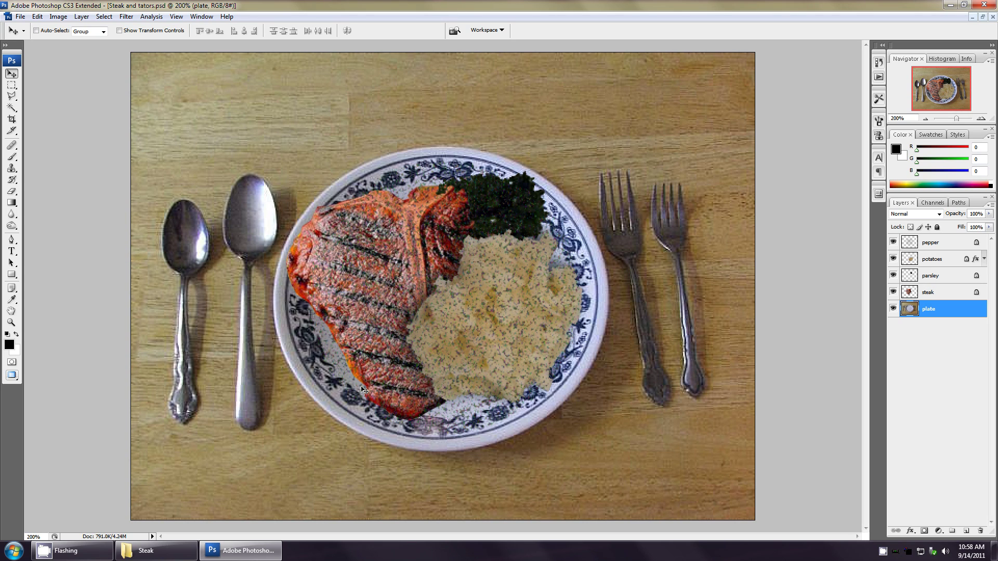
Step: Rearrange the layer stack into the order parsley, potatoes, steak, pepper, plate, with parsley on top
{"action": "left_click", "coordinate": [936, 262]}
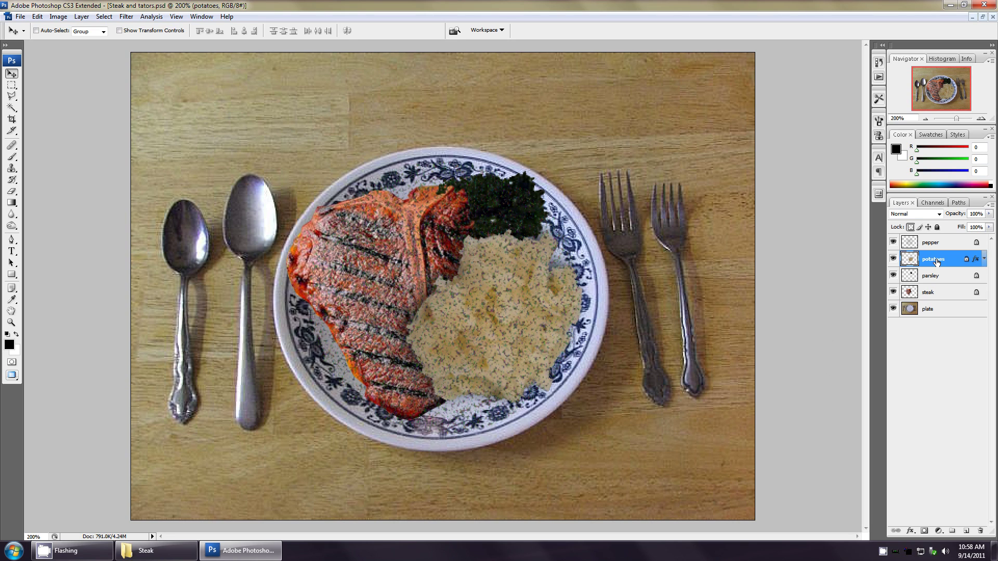
{"action": "left_click_drag", "start_coordinate": [936, 262], "coordinate": [939, 242]}
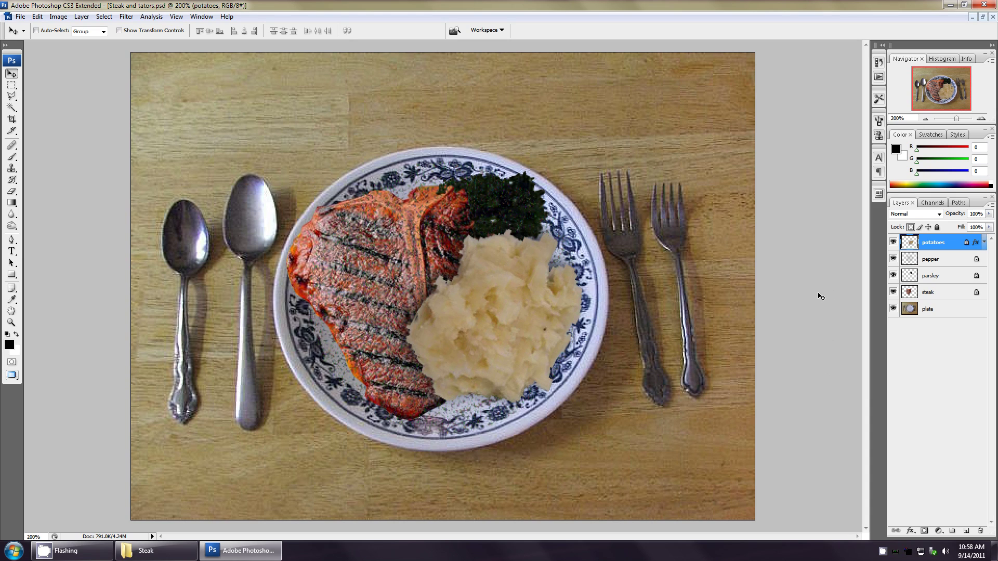
{"action": "left_click", "coordinate": [940, 247]}
{"action": "left_click_drag", "start_coordinate": [930, 295], "coordinate": [943, 242]}
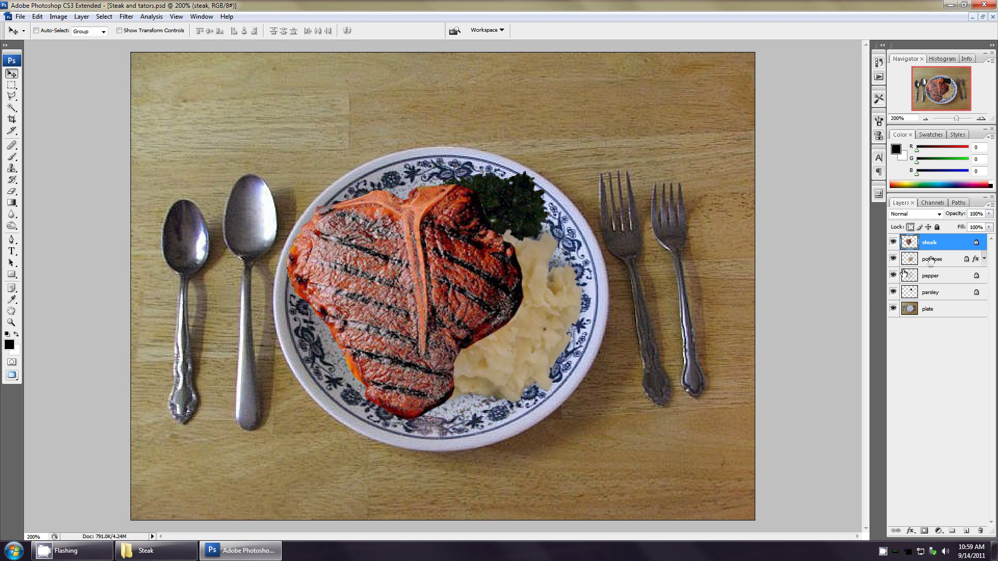
{"action": "mouse_move", "coordinate": [930, 246]}
{"action": "left_mouse_down"}
{"action": "mouse_move", "coordinate": [933, 267]}
{"action": "mouse_move", "coordinate": [942, 242]}
{"action": "left_mouse_up"}
{"action": "left_click", "coordinate": [938, 276]}
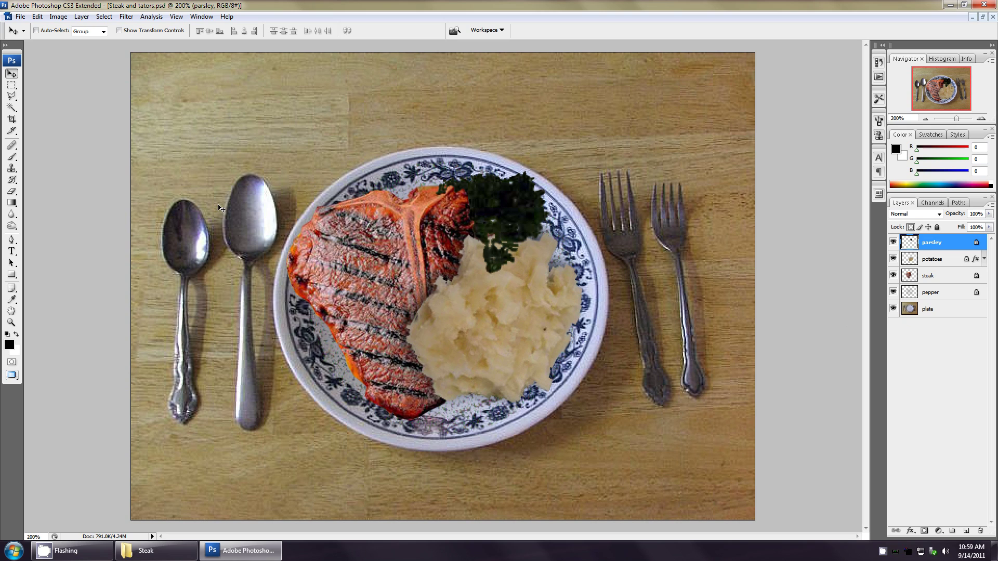
Step: Unlock the transparent pixels of the potatoes layer and erase the mashed potatoes with the Eraser tool
{"action": "key", "text": "e"}
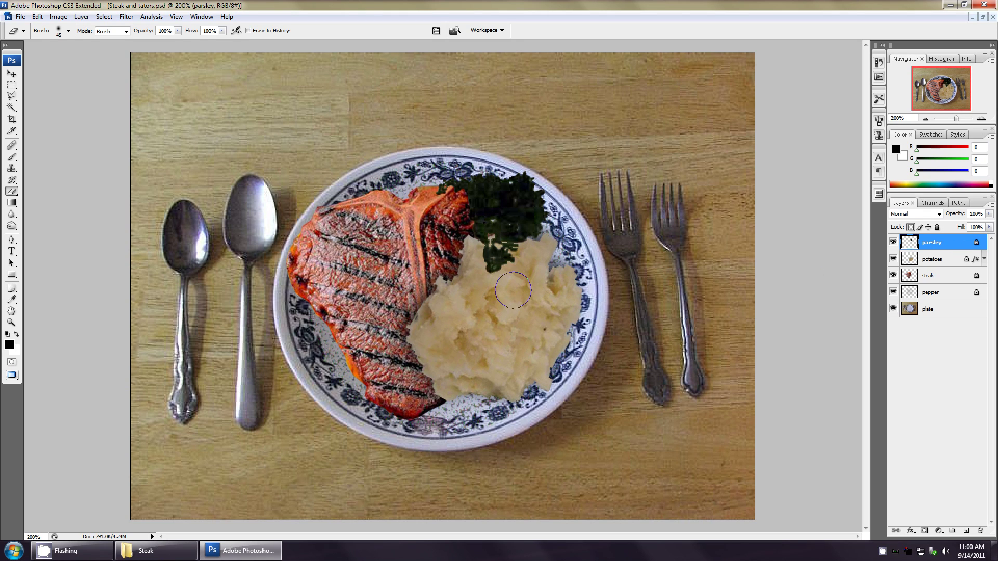
{"action": "left_click", "coordinate": [935, 259]}
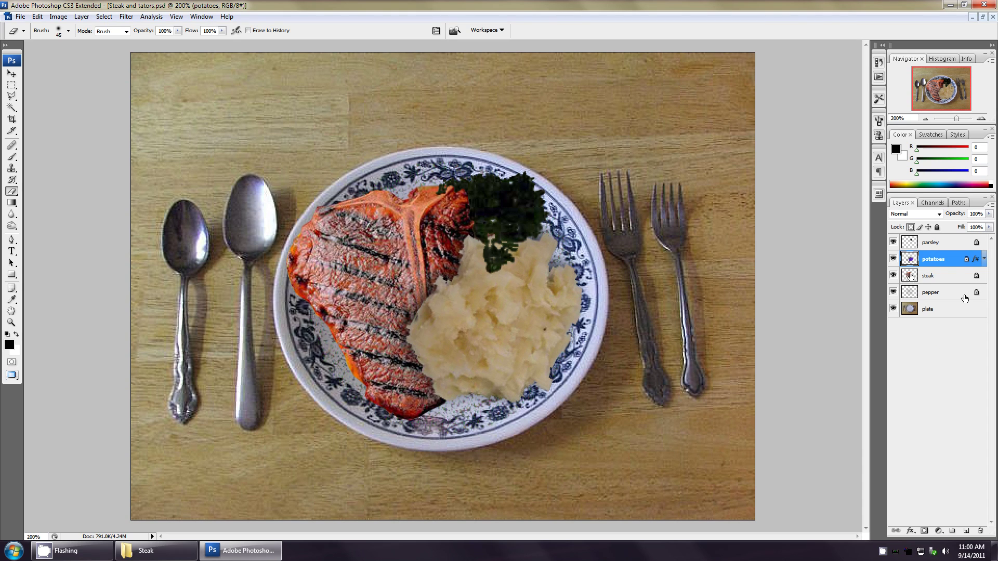
{"action": "left_click", "coordinate": [910, 227]}
{"action": "mouse_move", "coordinate": [555, 298]}
{"action": "left_mouse_down"}
{"action": "mouse_move", "coordinate": [540, 354]}
{"action": "mouse_move", "coordinate": [509, 397]}
{"action": "mouse_move", "coordinate": [457, 359]}
{"action": "mouse_move", "coordinate": [462, 327]}
{"action": "mouse_move", "coordinate": [540, 283]}
{"action": "mouse_move", "coordinate": [431, 343]}
{"action": "mouse_move", "coordinate": [450, 285]}
{"action": "mouse_move", "coordinate": [479, 275]}
{"action": "mouse_move", "coordinate": [460, 260]}
{"action": "mouse_move", "coordinate": [515, 270]}
{"action": "mouse_move", "coordinate": [499, 280]}
{"action": "mouse_move", "coordinate": [489, 249]}
{"action": "left_mouse_up"}
{"action": "key", "text": "ctrl+z"}
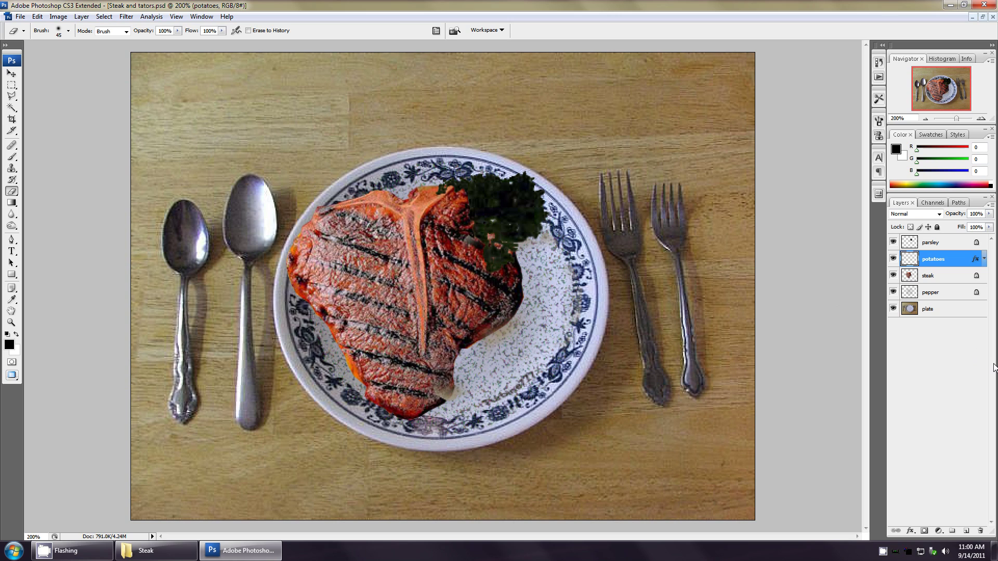
Step: Move the steak layer off the plate so that it lies over the two spoons
{"action": "left_click", "coordinate": [941, 280]}
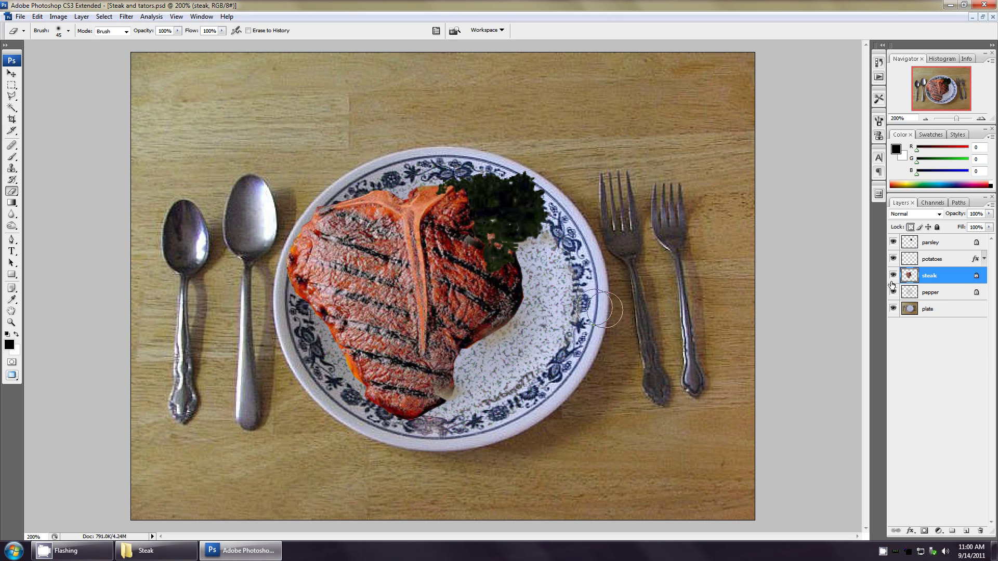
{"action": "key", "text": "v"}
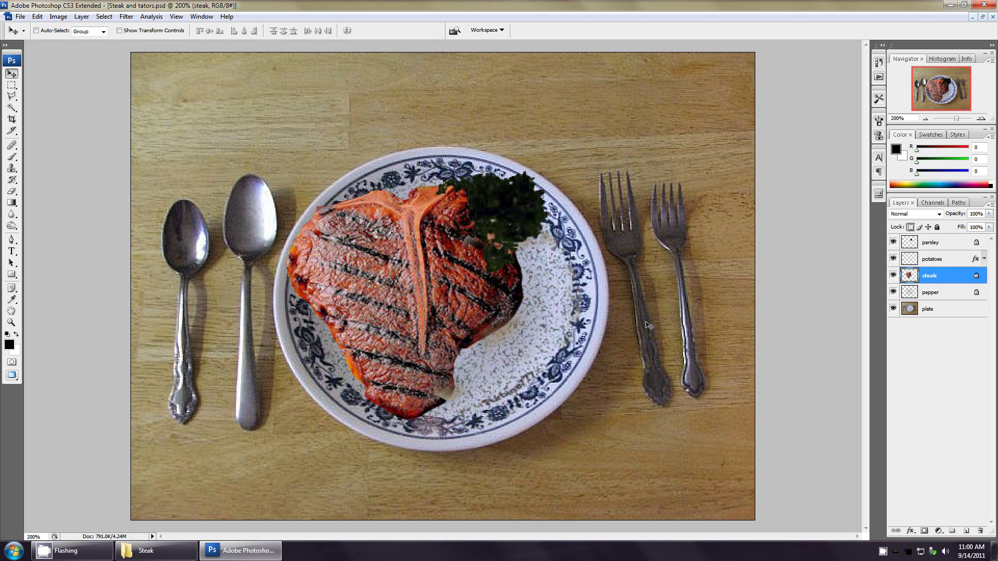
{"action": "left_click_drag", "start_coordinate": [540, 223], "coordinate": [317, 135]}
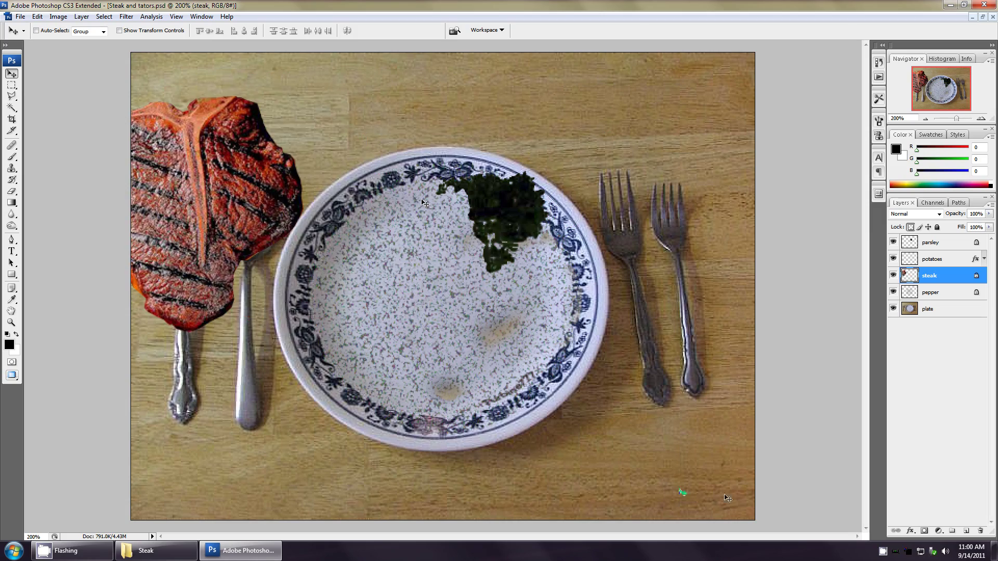
{"action": "left_click_drag", "start_coordinate": [638, 141], "coordinate": [703, 190]}
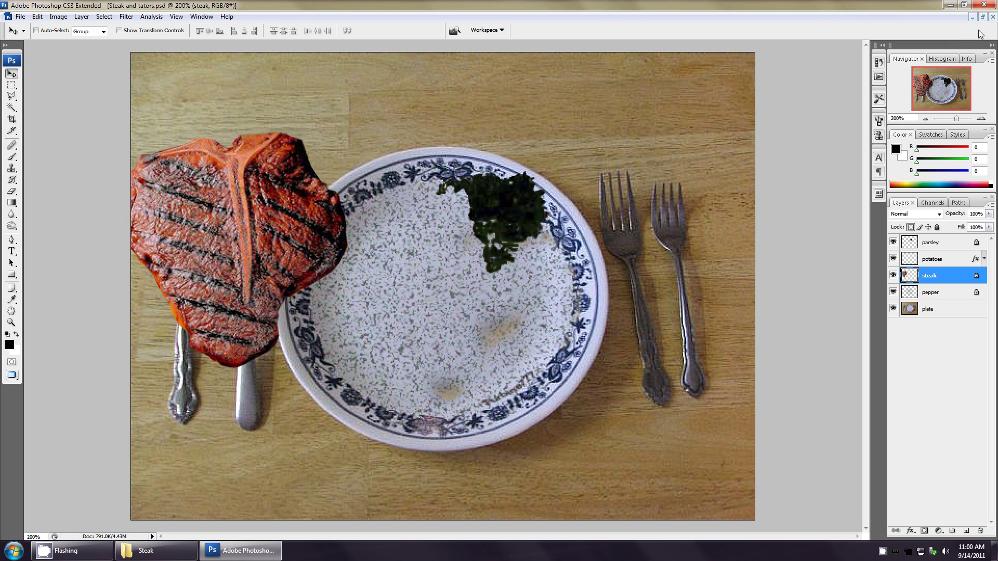
Step: Close the steak image and open Passenger_Fuse_Left.psd from the 4096 HD Set Dream Theatre folder
{"action": "left_click", "coordinate": [993, 16]}
{"action": "left_click", "coordinate": [507, 207]}
{"action": "double_click", "coordinate": [366, 210]}
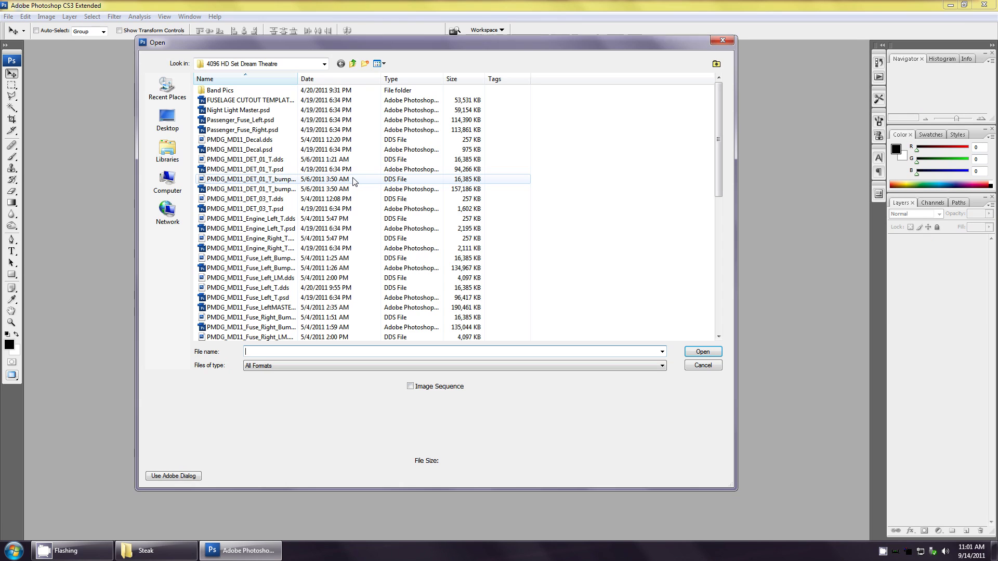
{"action": "double_click", "coordinate": [242, 121]}
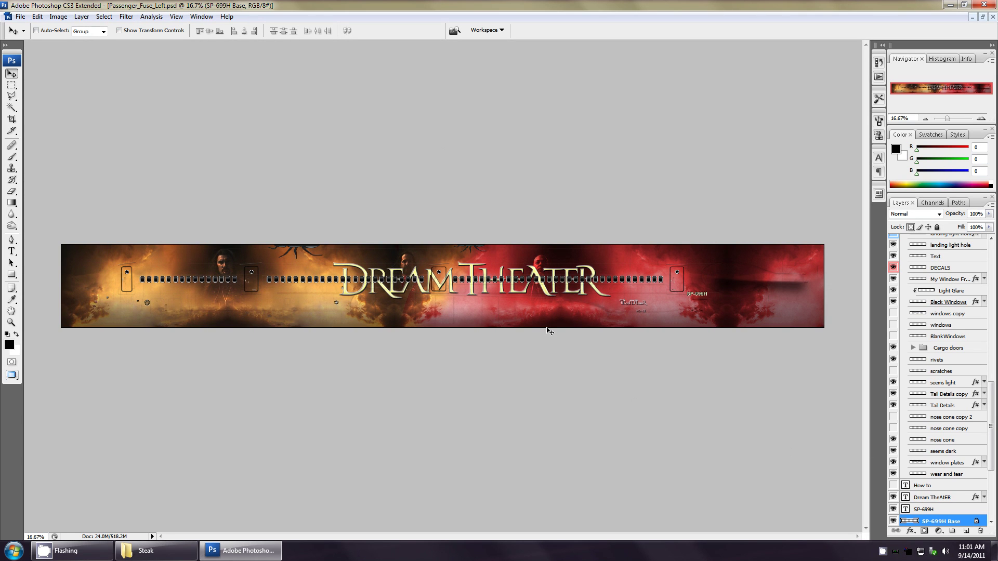
Step: Add a new layer directly above REDAOALining in the Master Textures group and fill it with white
{"action": "left_click_drag", "start_coordinate": [991, 429], "coordinate": [991, 288]}
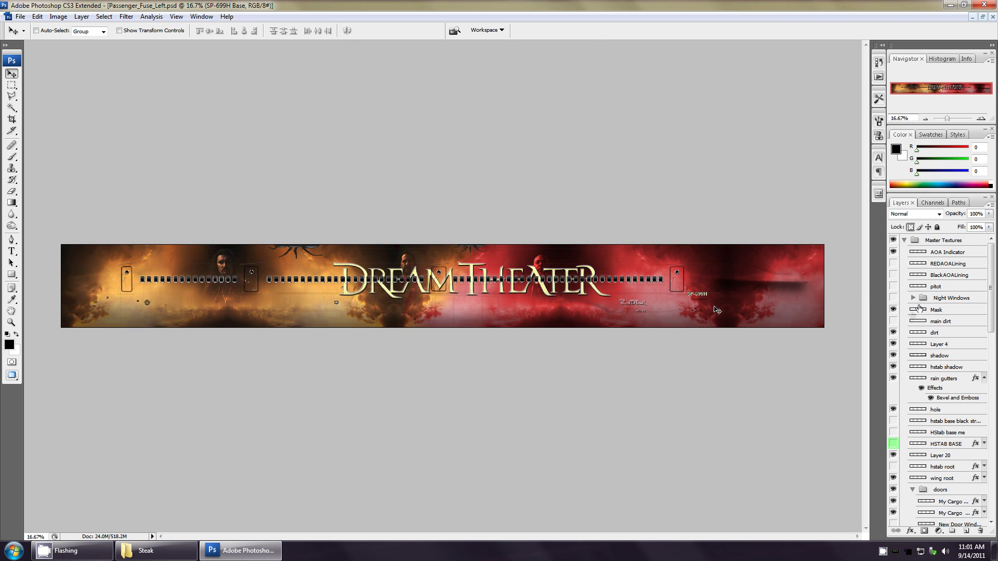
{"action": "left_click", "coordinate": [945, 267]}
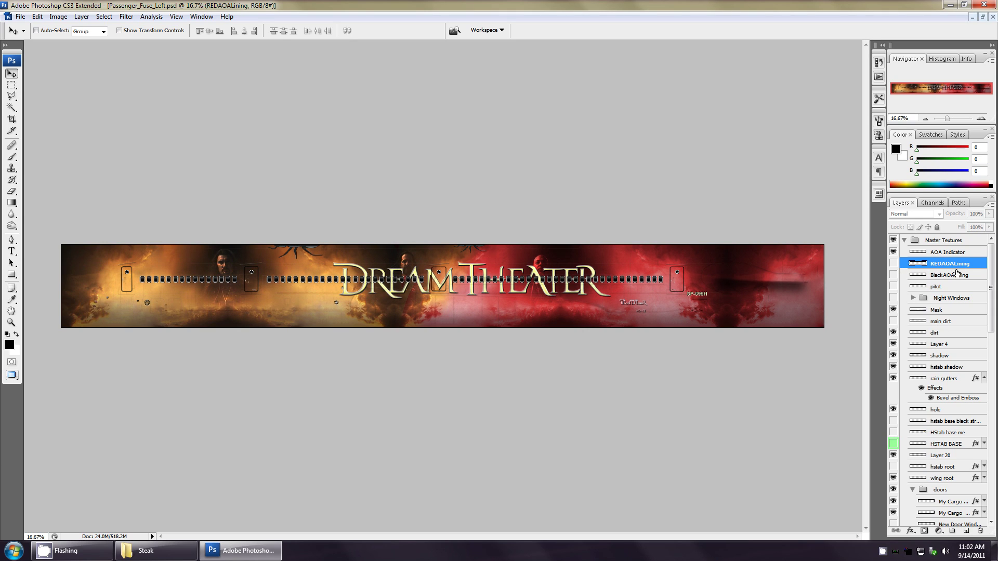
{"action": "left_click", "coordinate": [966, 530]}
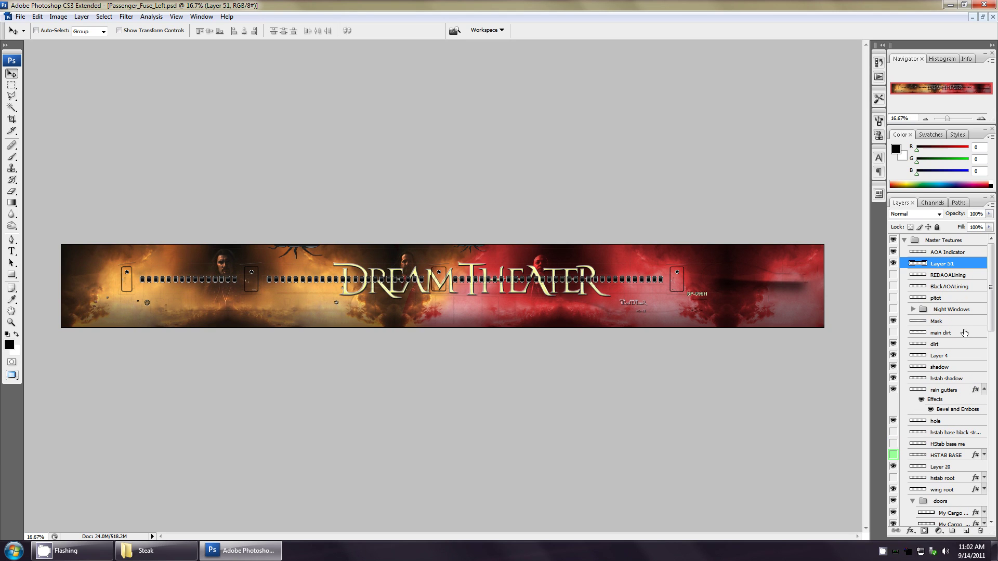
{"action": "key", "text": "ctrl+BackSpace"}
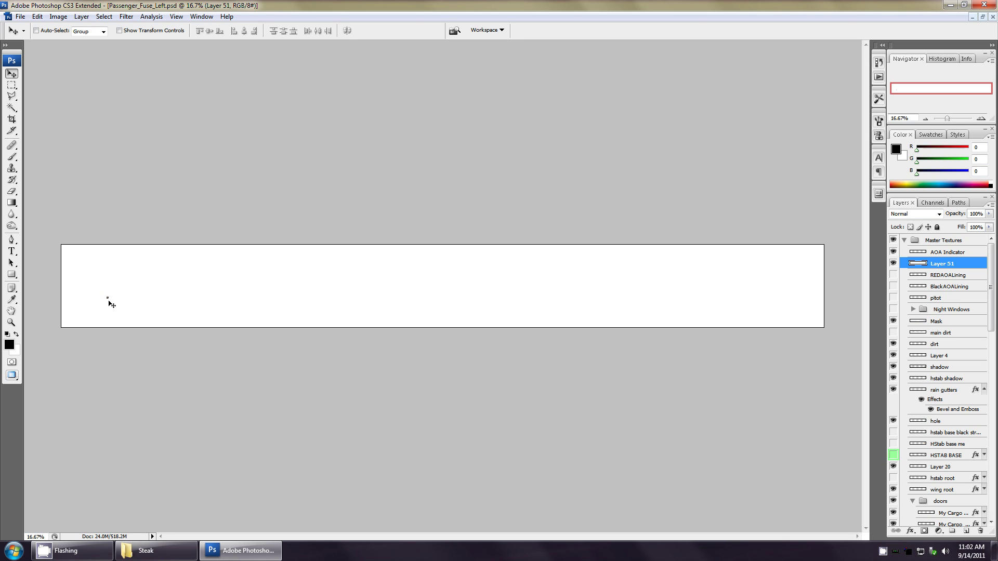
Step: Move the white Layer 51 below REDAOALining and make the REDAOALining layer visible around the AOA indicator
{"action": "key", "text": "ctrl+plus"}
{"action": "key", "text": "ctrl+plus"}
{"action": "key", "text": "ctrl+plus"}
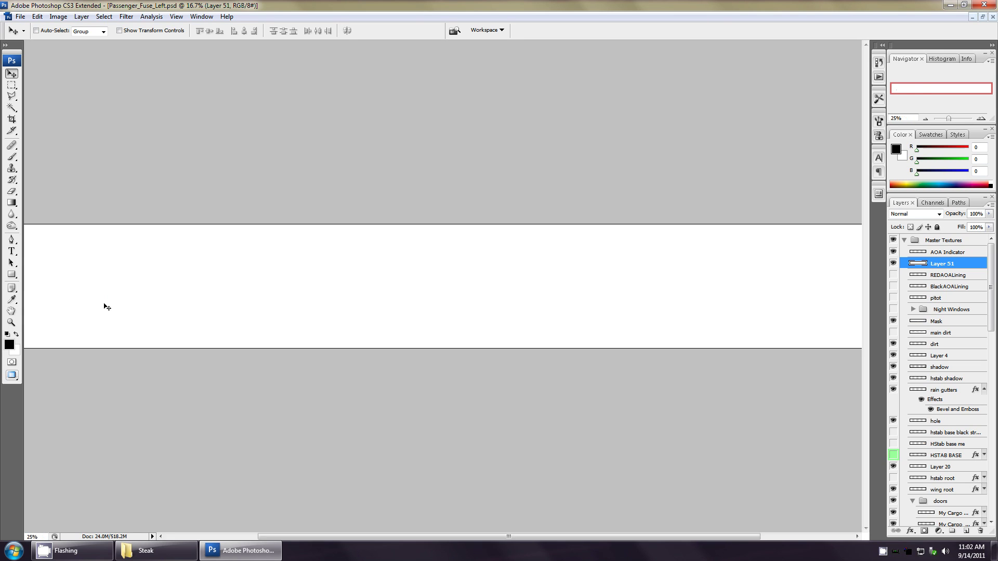
{"action": "key", "text": "ctrl+plus"}
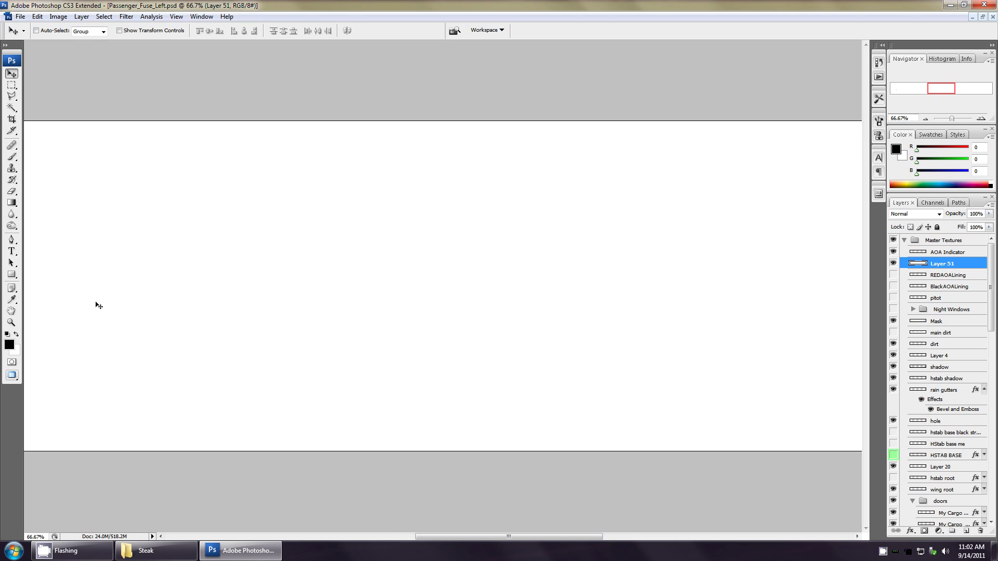
{"action": "key", "text": "space"}
{"action": "left_click_drag", "start_coordinate": [82, 297], "coordinate": [298, 335]}
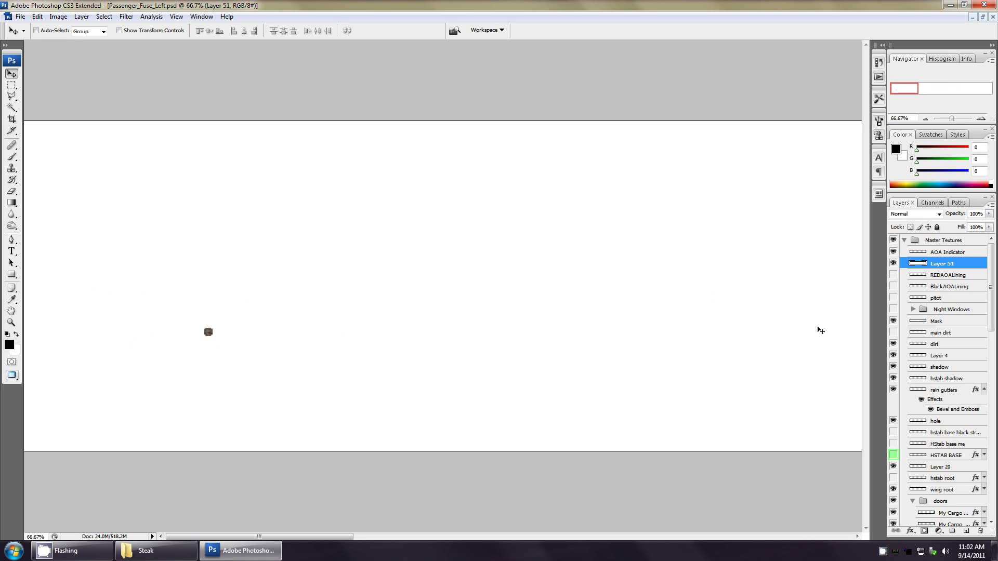
{"action": "left_click_drag", "start_coordinate": [958, 265], "coordinate": [957, 284]}
{"action": "left_click", "coordinate": [892, 272]}
{"action": "left_click_drag", "start_coordinate": [892, 271], "coordinate": [893, 267]}
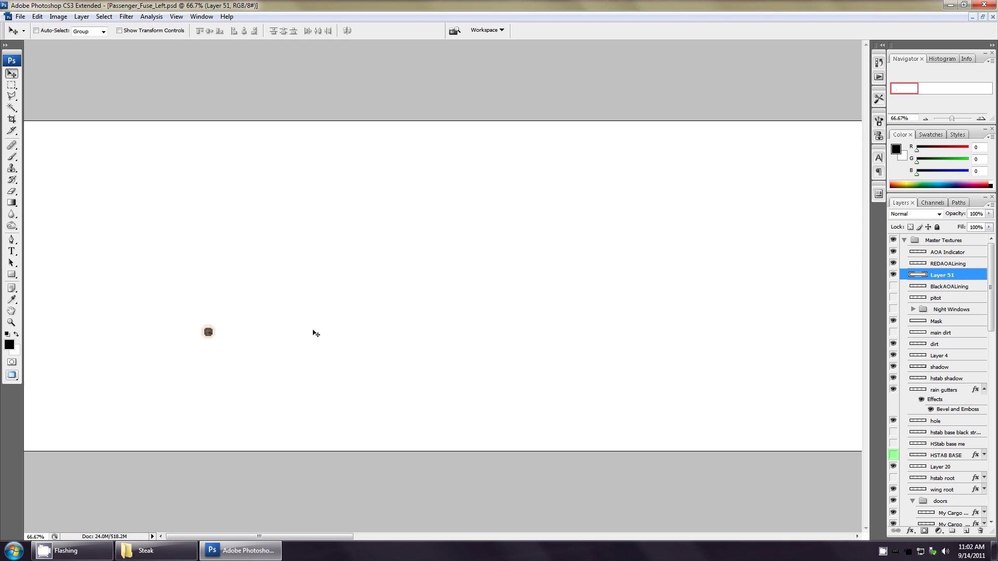
Step: Move the white Layer 51 below the dirt layer, then try to rearrange the layers further down the stack
{"action": "left_click", "coordinate": [943, 276]}
{"action": "left_click_drag", "start_coordinate": [945, 275], "coordinate": [948, 344]}
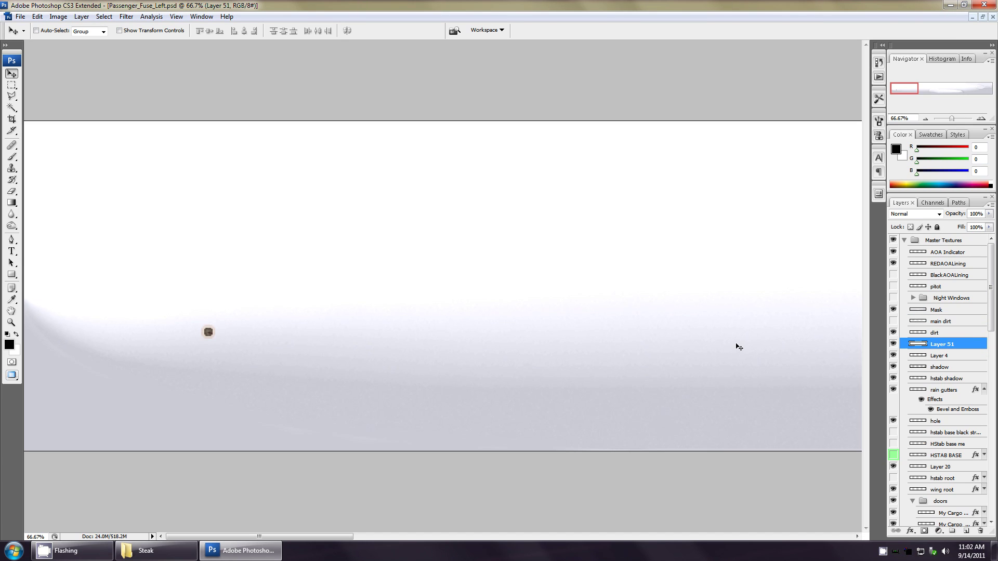
{"action": "key", "text": "ctrl+minus"}
{"action": "key", "text": "ctrl+minus"}
{"action": "key", "text": "ctrl+minus"}
{"action": "left_click_drag", "start_coordinate": [950, 356], "coordinate": [955, 439]}
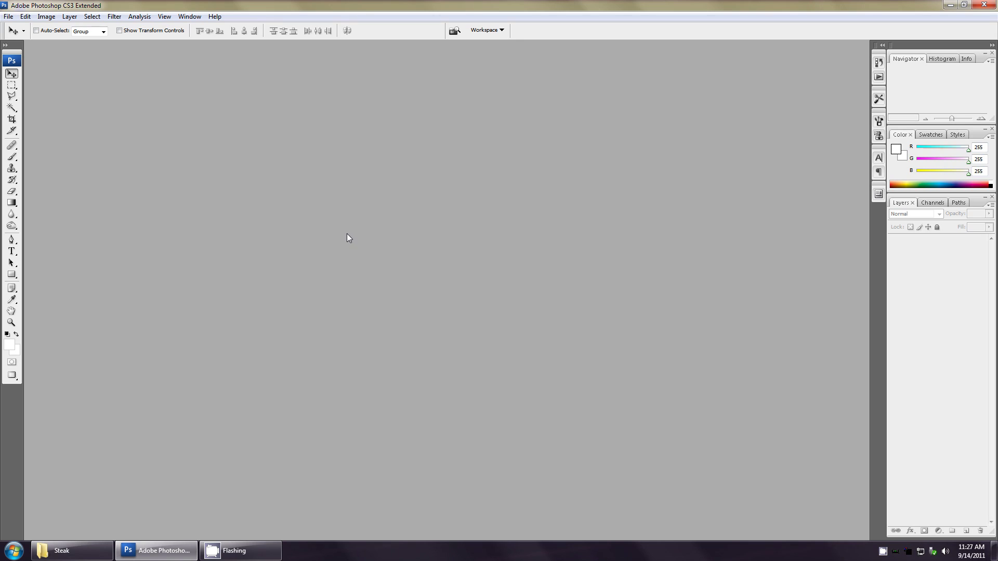
Step: Create a 1000 x 1000 pixel RGB document at 72 pixels/inch with a transparent background and fill its layer with black
{"action": "key", "text": "ctrl+n"}
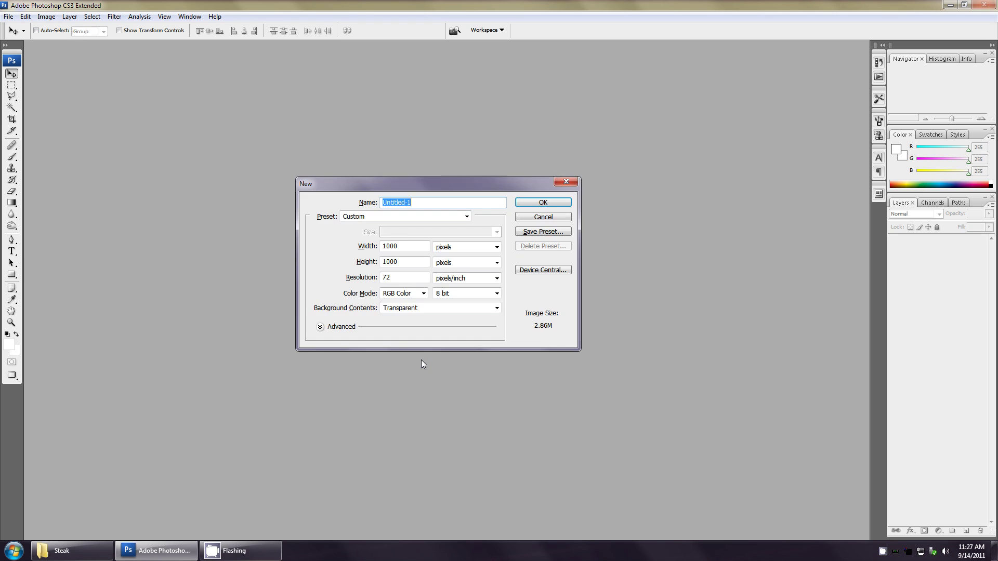
{"action": "key", "text": "Return"}
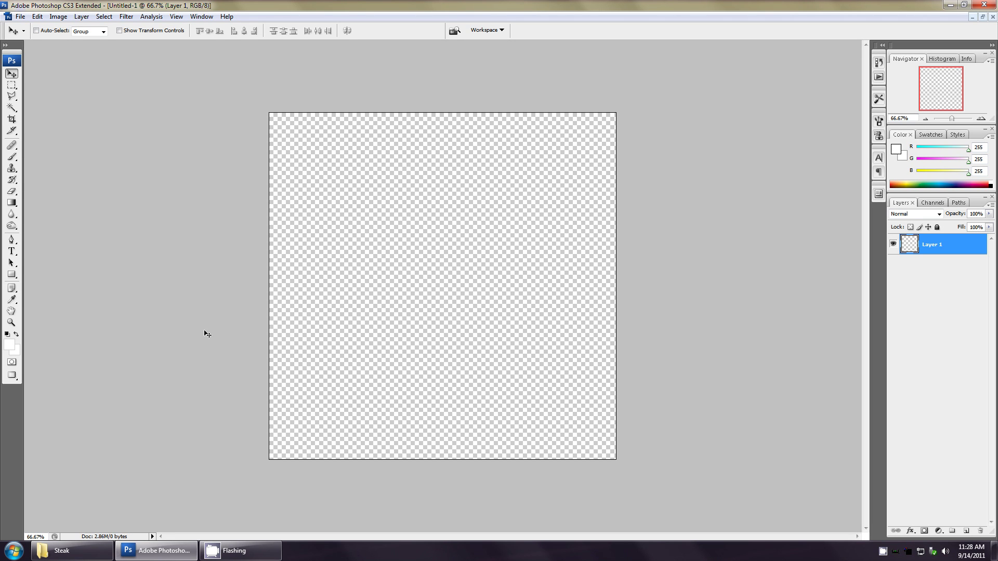
{"action": "key", "text": "d"}
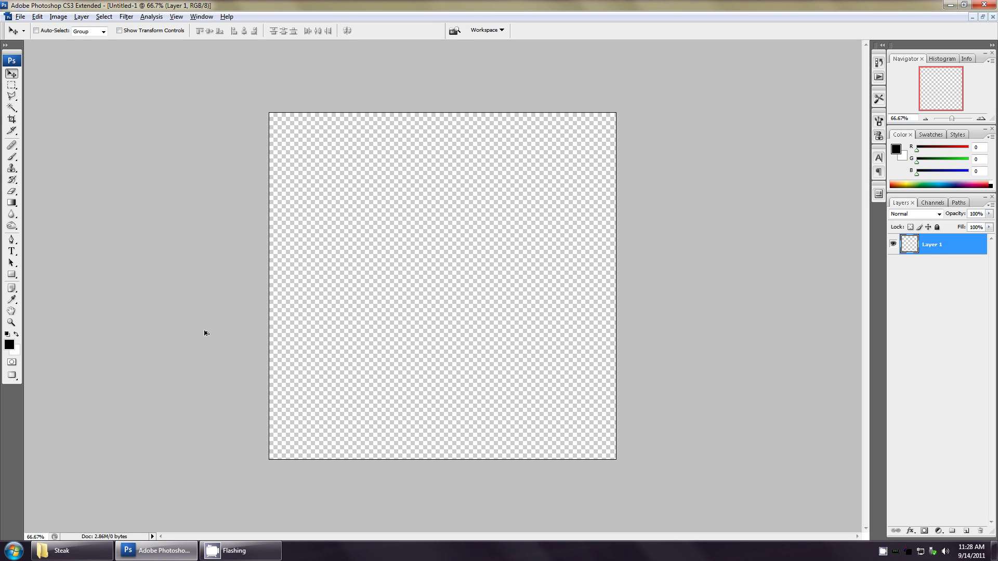
{"action": "key", "text": "alt+BackSpace"}
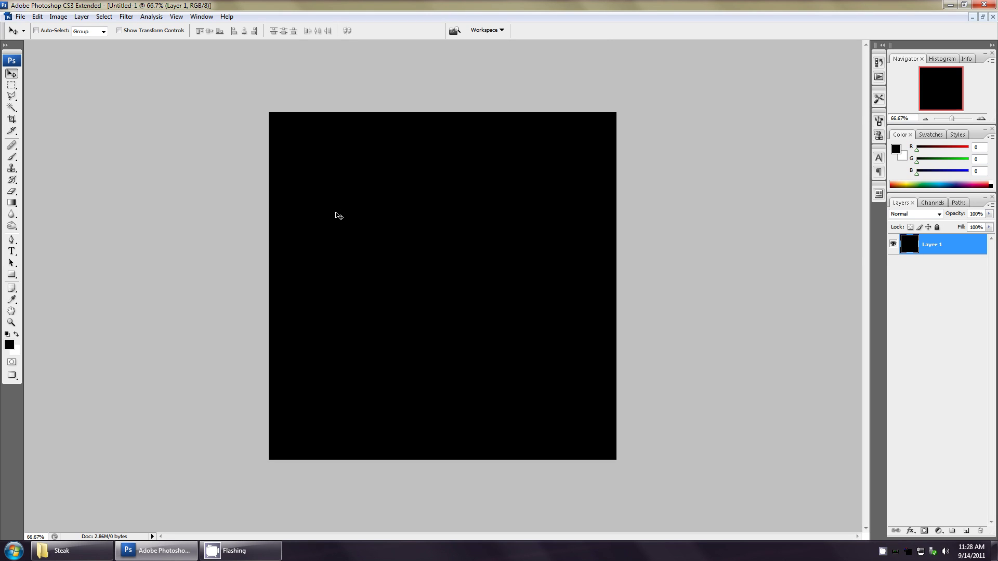
{"action": "key", "text": "t"}
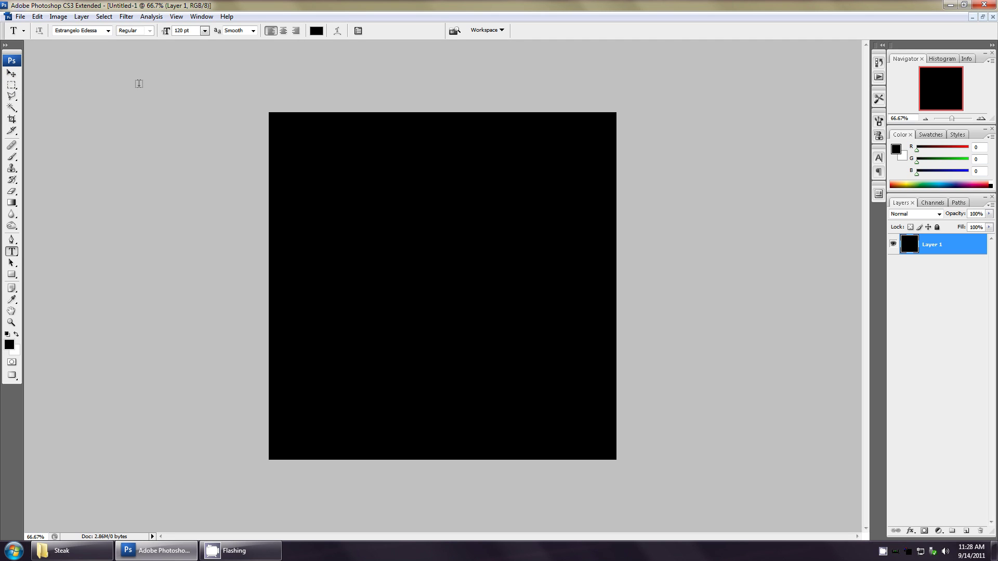
{"action": "key", "text": "v"}
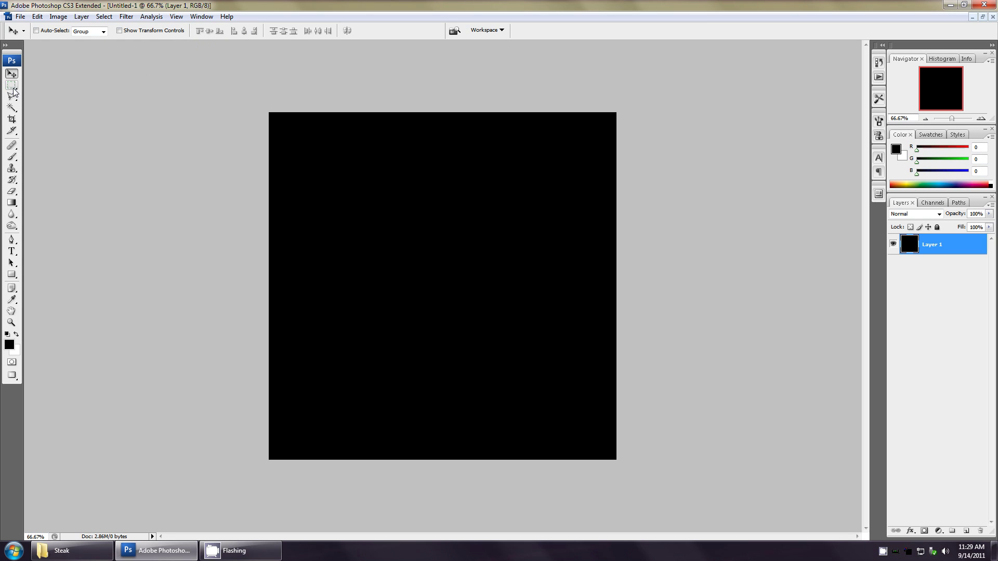
{"action": "key", "text": "m"}
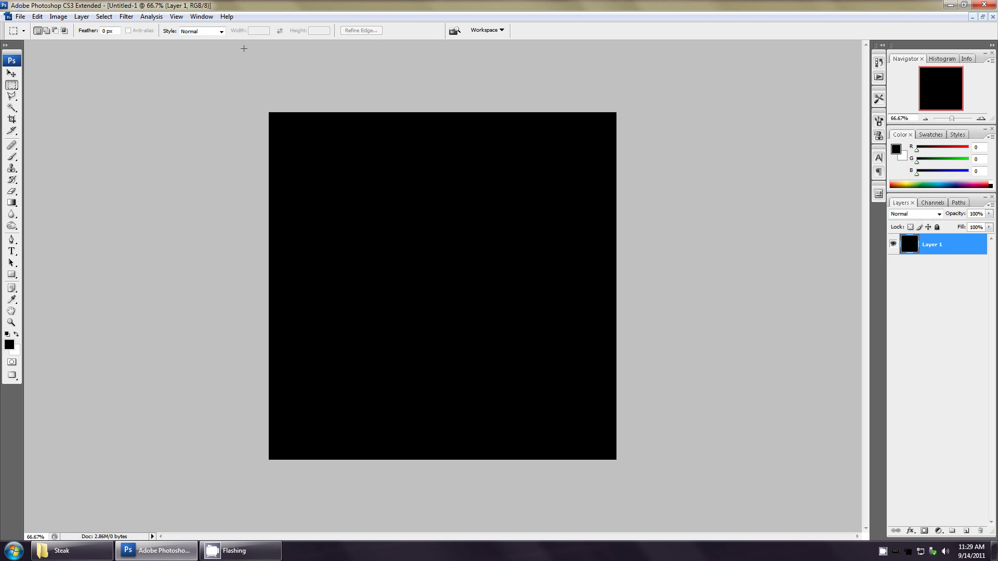
{"action": "key", "text": "e"}
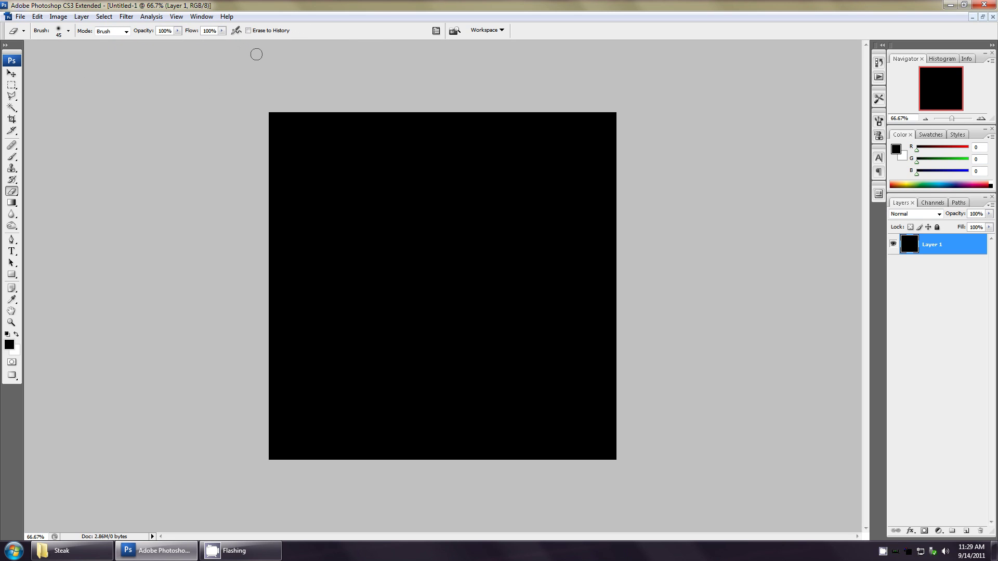
{"action": "key", "text": "b"}
{"action": "key", "text": "o"}
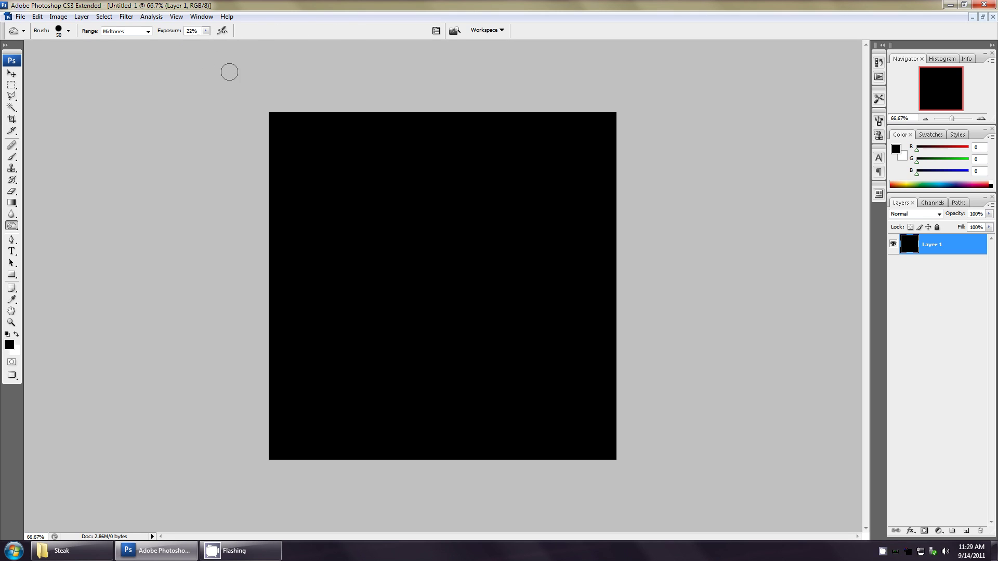
Step: Set the Type tool's text color to white (ffffff)
{"action": "key", "text": "t"}
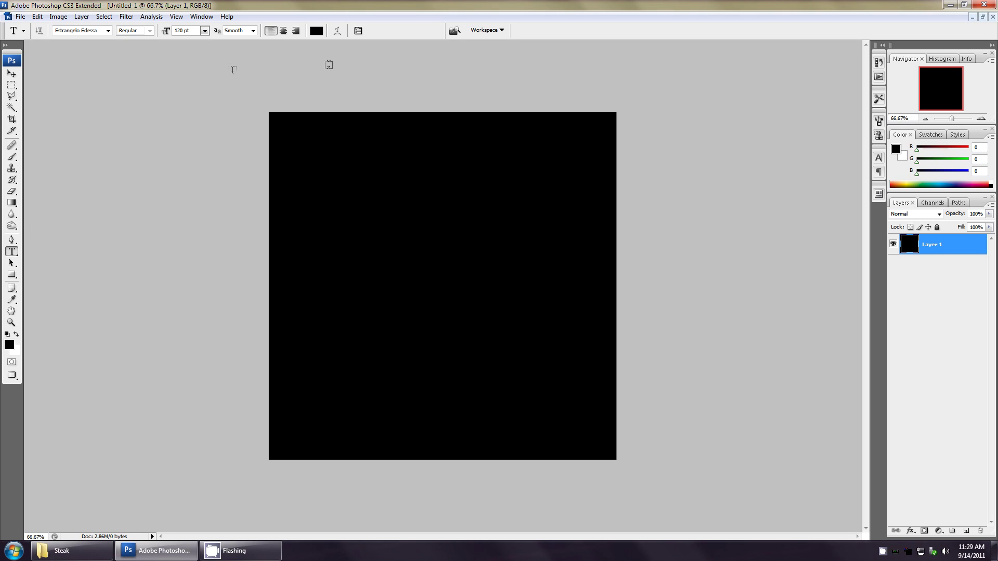
{"action": "left_click", "coordinate": [318, 34]}
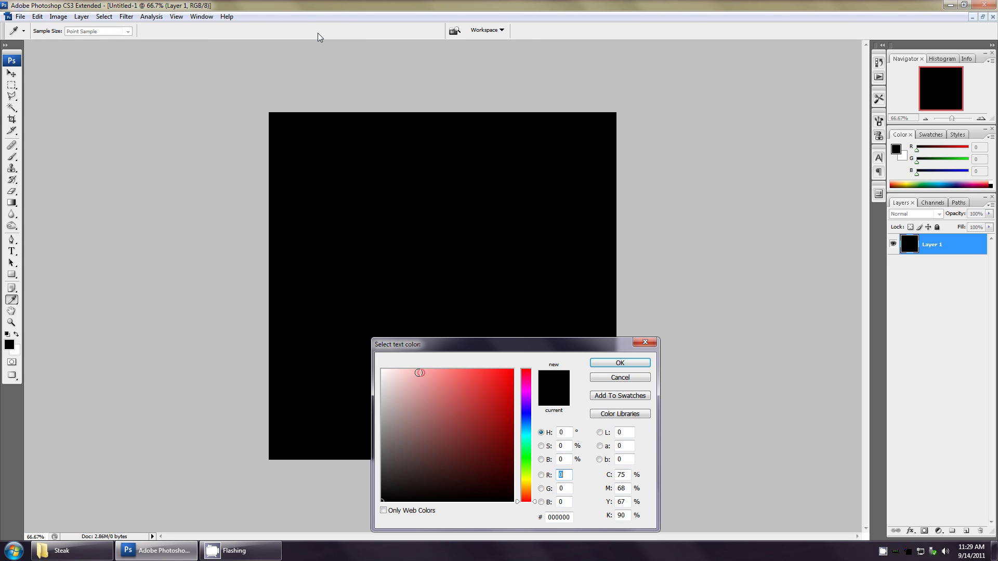
{"action": "left_click", "coordinate": [416, 400]}
{"action": "left_click_drag", "start_coordinate": [416, 399], "coordinate": [354, 349]}
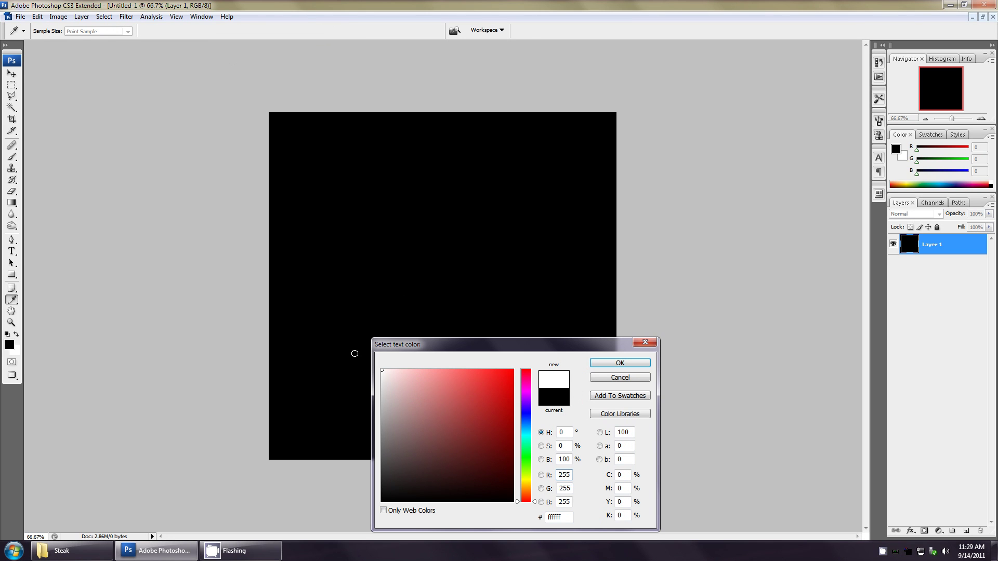
{"action": "left_click", "coordinate": [614, 364]}
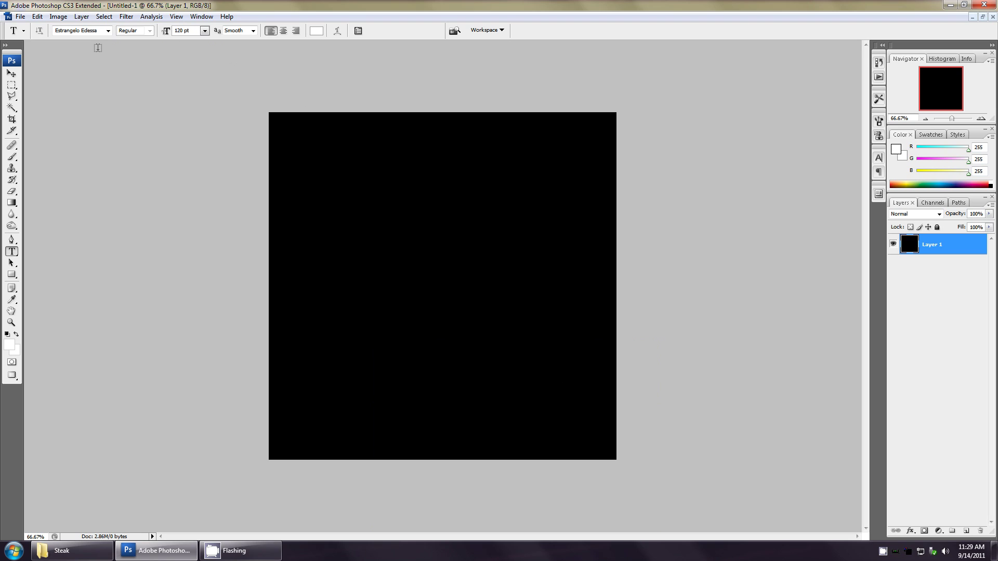
Step: Add the white text "Bud" in 120 pt Estrangelo Edessa near the upper-left corner of the black canvas
{"action": "left_click", "coordinate": [285, 156]}
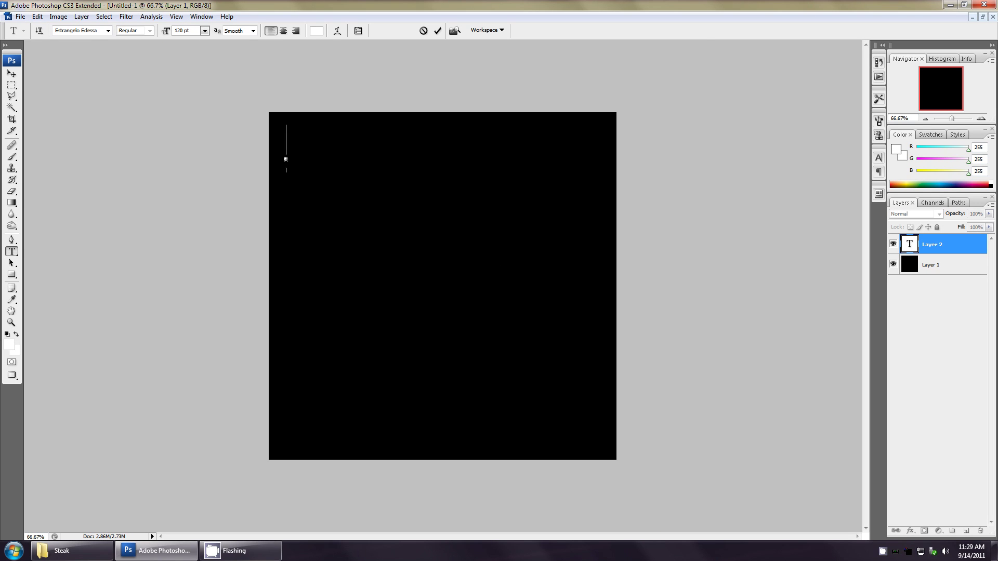
{"action": "type", "text": "Bud"}
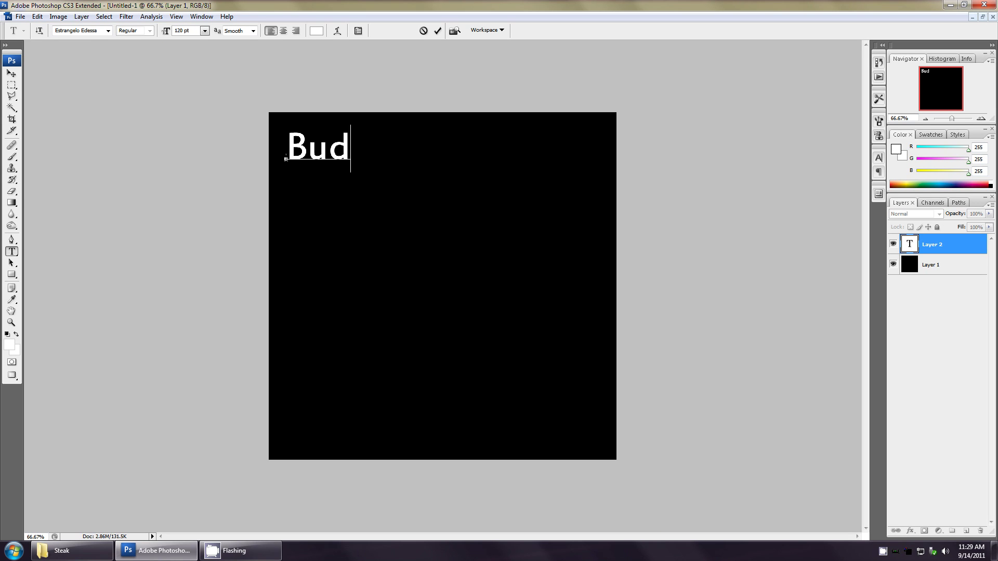
{"action": "key", "text": "Return"}
{"action": "key", "text": "Return"}
{"action": "left_click", "coordinate": [287, 199]}
{"action": "key", "text": "BackSpace"}
{"action": "type", "text": "v"}
{"action": "key", "text": "BackSpace"}
{"action": "key", "text": "ctrl+Return"}
{"action": "key", "text": "v"}
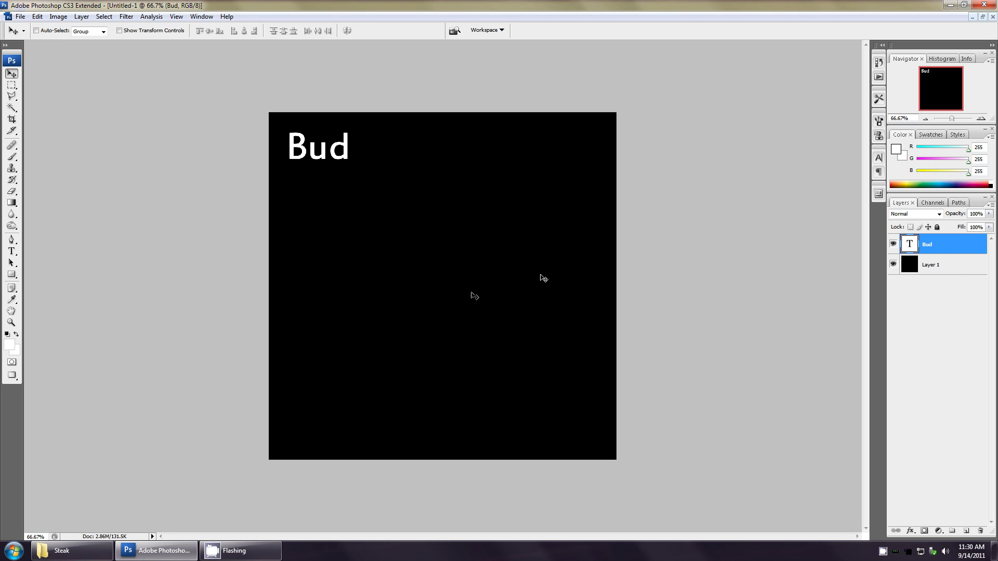
Step: Add the text "wei" as a separate text layer near the middle of the canvas, below and right of "Bud"
{"action": "key", "text": "t"}
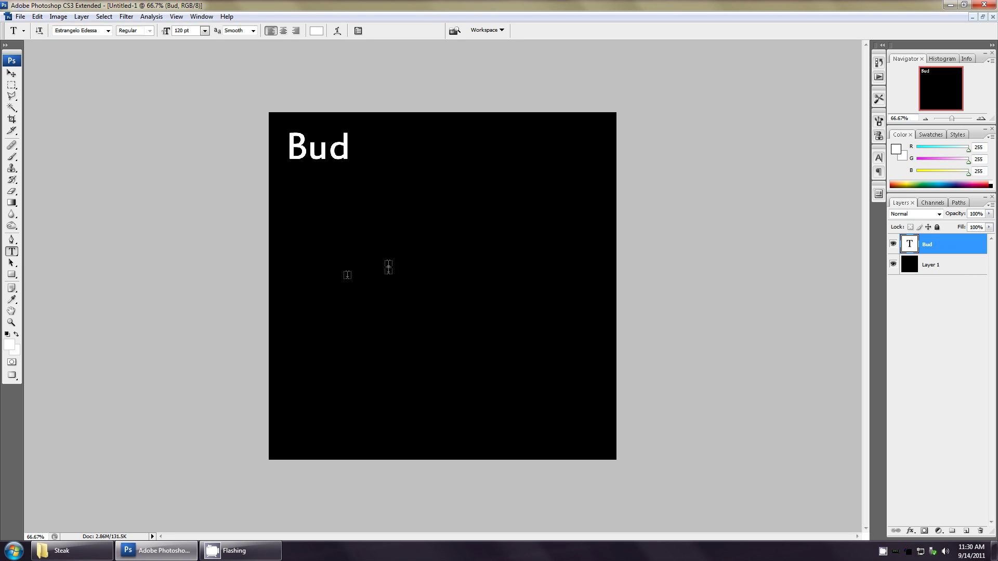
{"action": "left_click", "coordinate": [388, 266]}
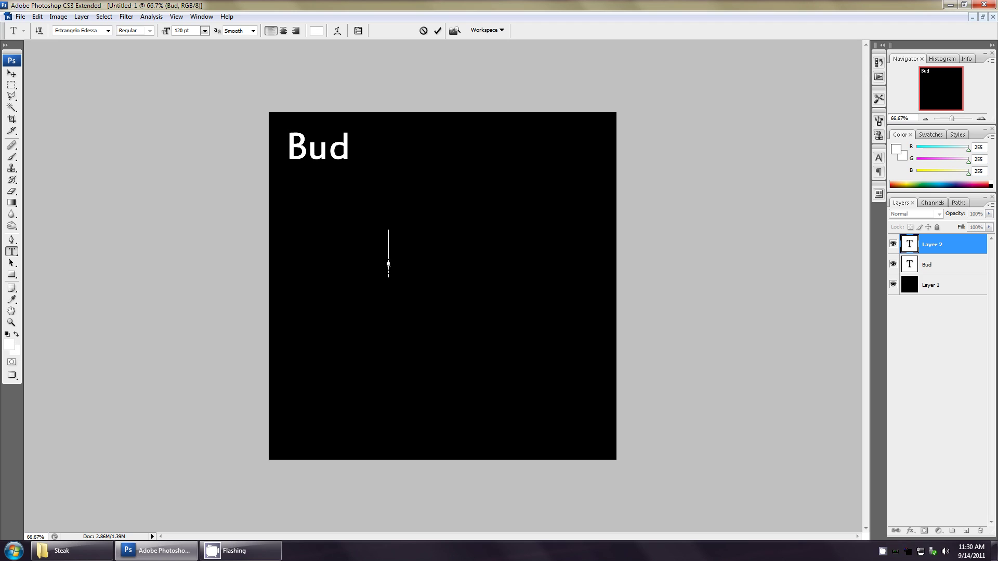
{"action": "type", "text": "weis"}
{"action": "key", "text": "Left"}
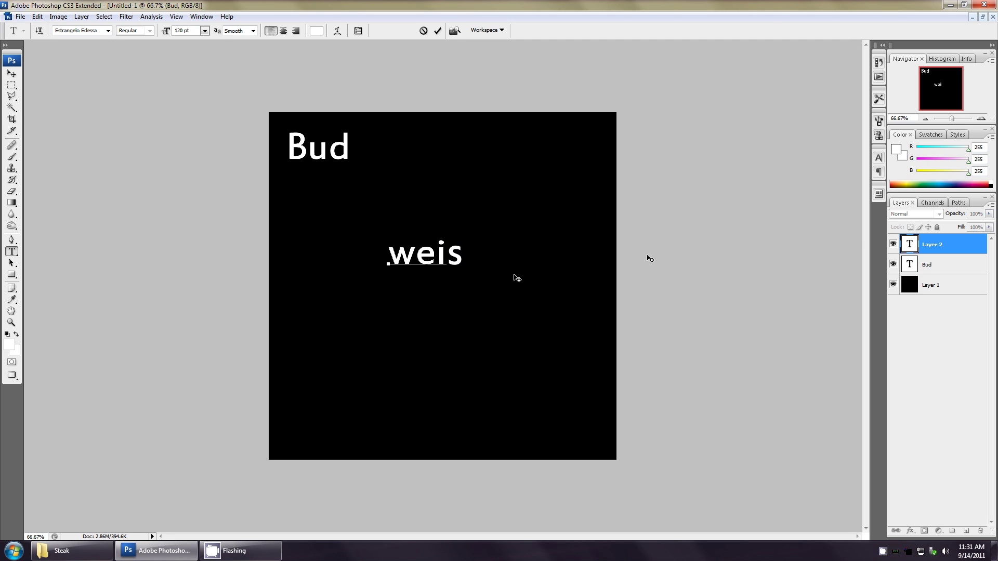
{"action": "left_click", "coordinate": [909, 243]}
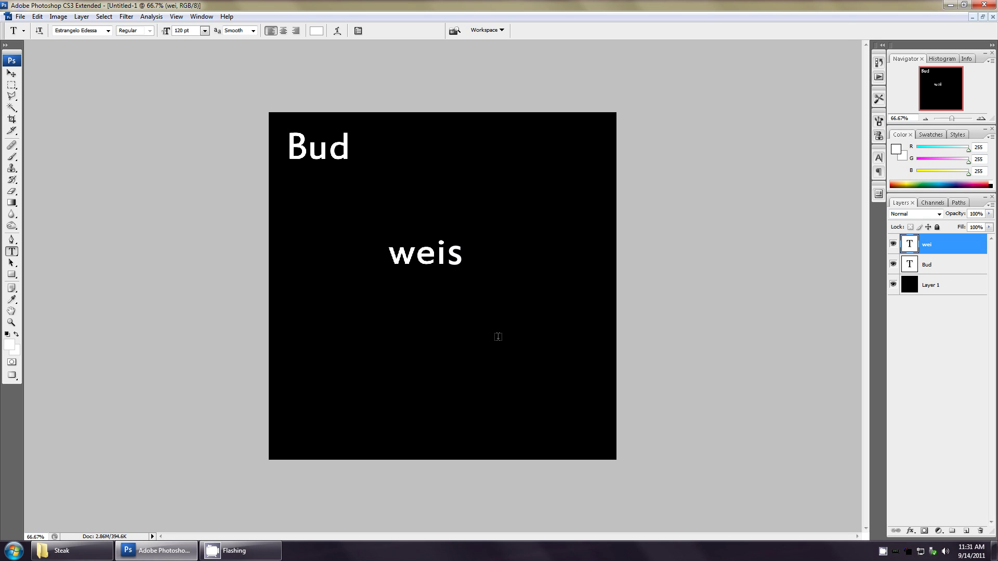
{"action": "left_click", "coordinate": [485, 352]}
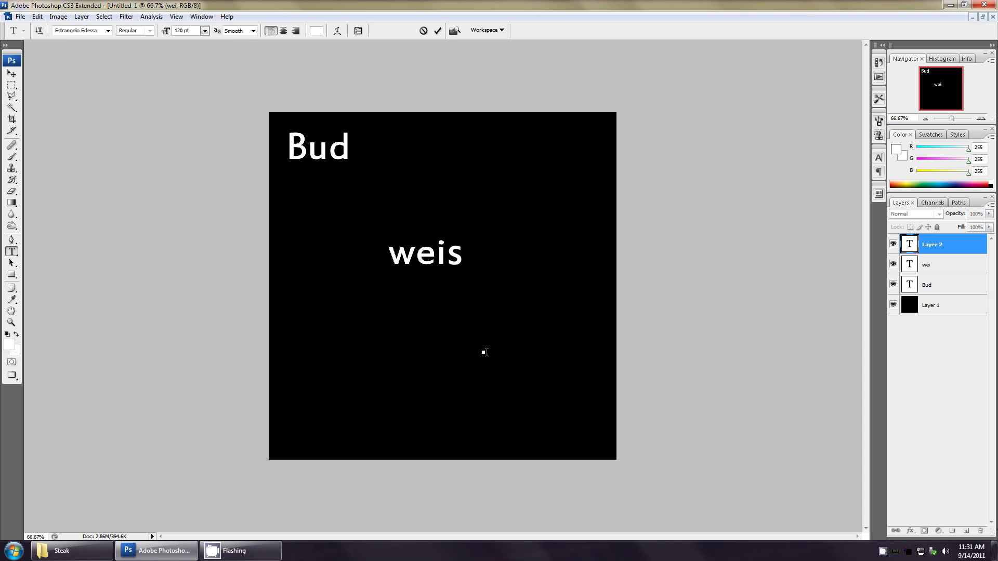
{"action": "type", "text": "ser"}
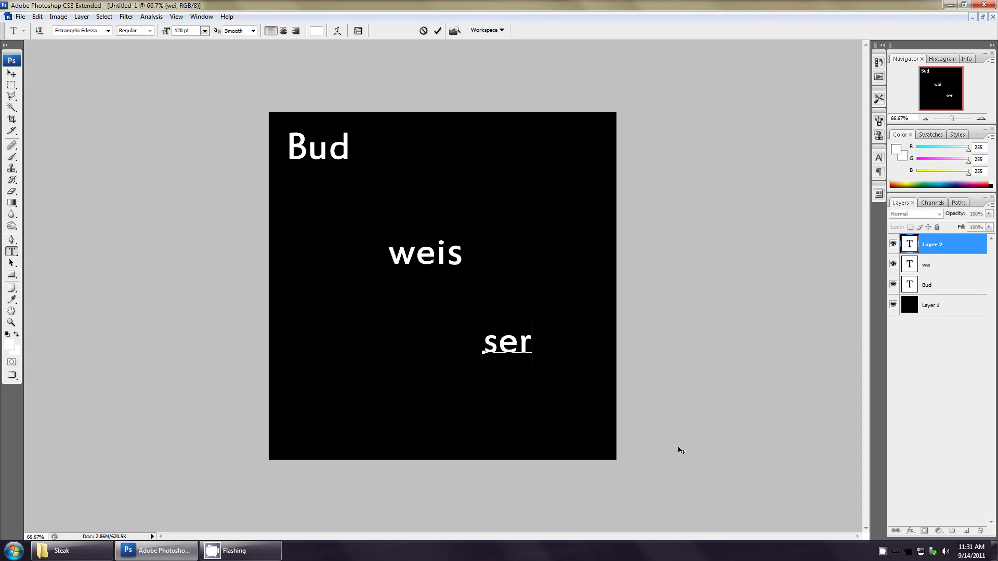
{"action": "key", "text": "Escape"}
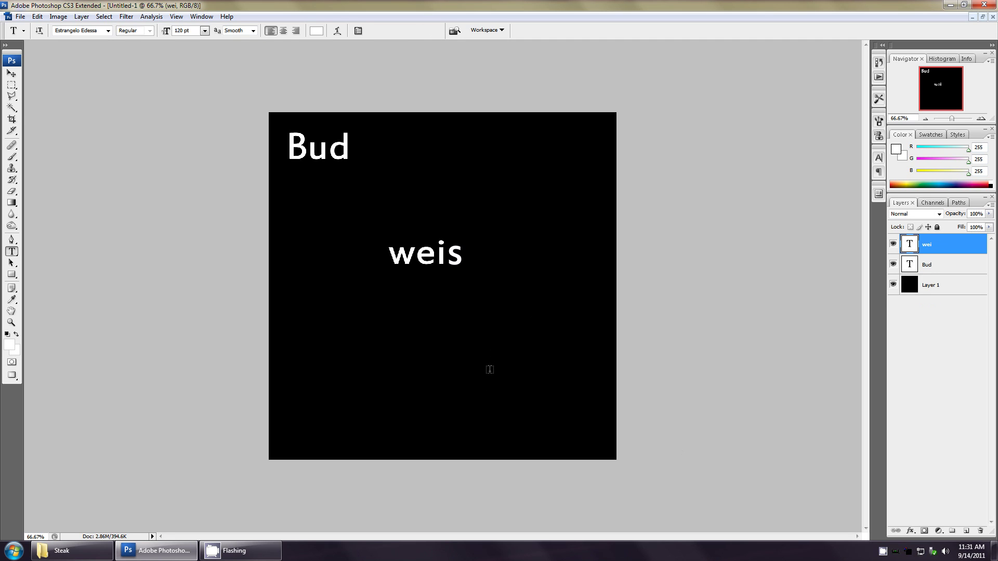
Step: Add the text "ser" as a separate text layer in the lower-right part of the canvas
{"action": "left_click", "coordinate": [497, 367]}
{"action": "type", "text": "ser"}
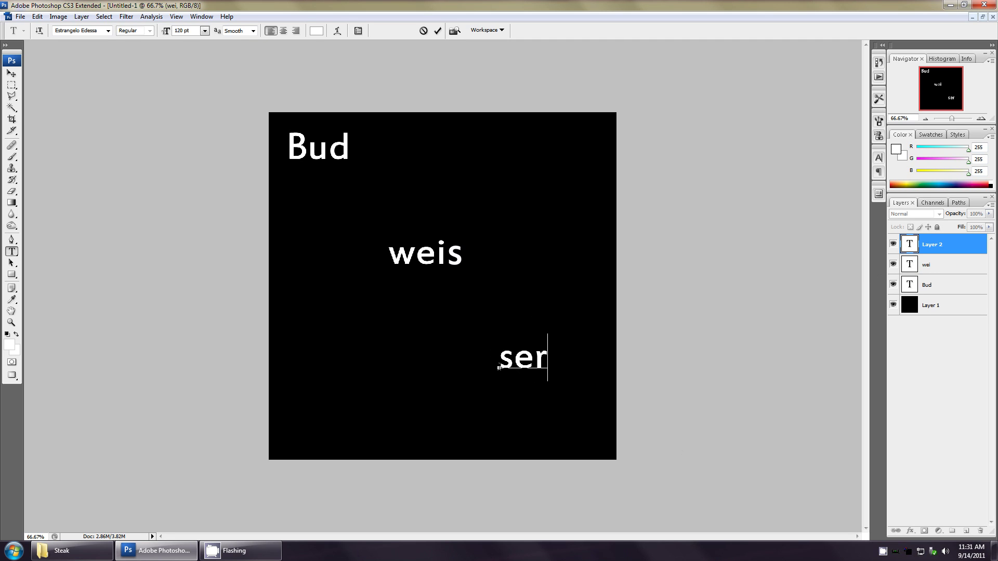
{"action": "left_click", "coordinate": [908, 249]}
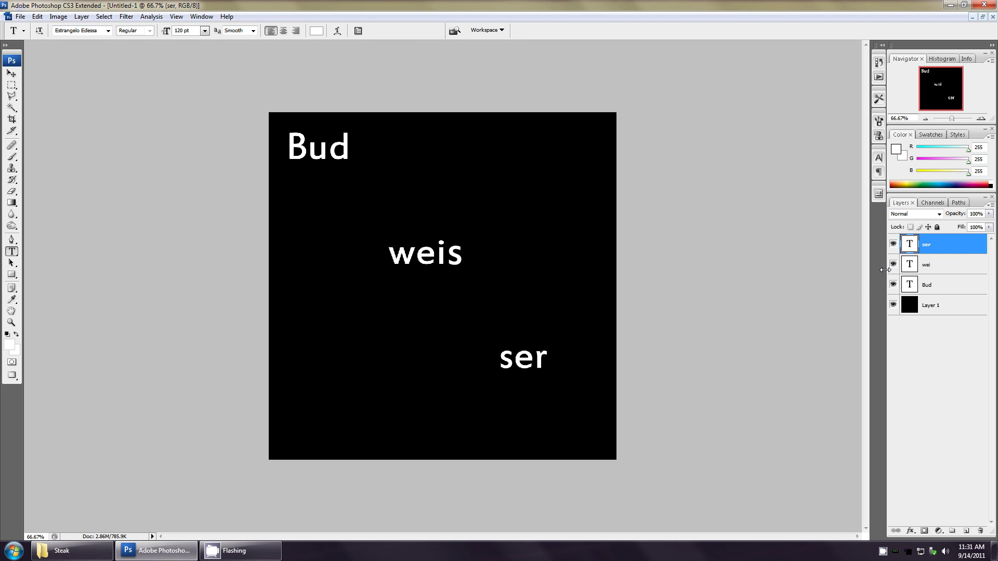